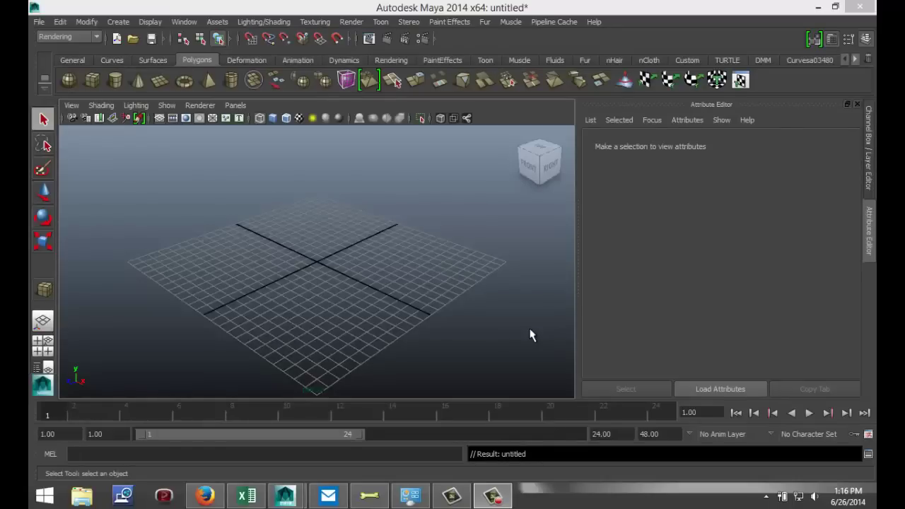
- Switch to the Polygons menu set and create a polygon sphere near the centre of the grid
alt+drag(467, 357, 483, 327)
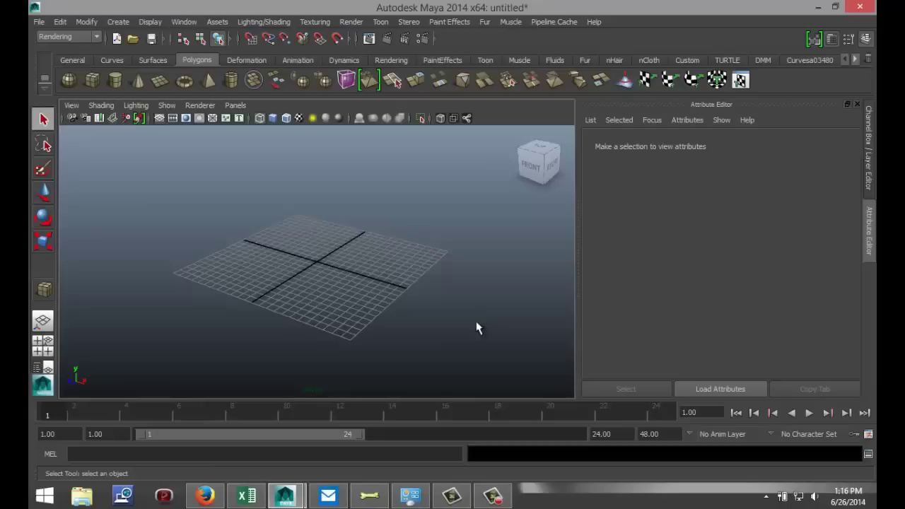
click(99, 39)
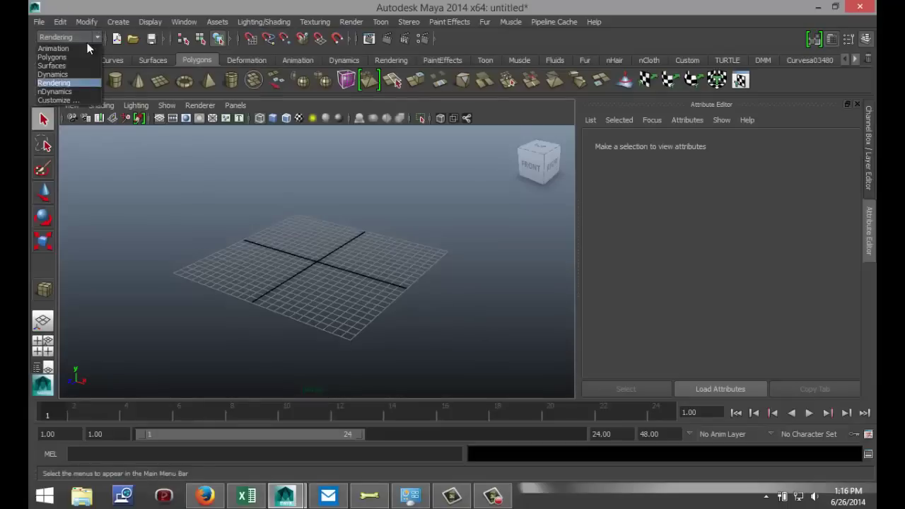
click(79, 55)
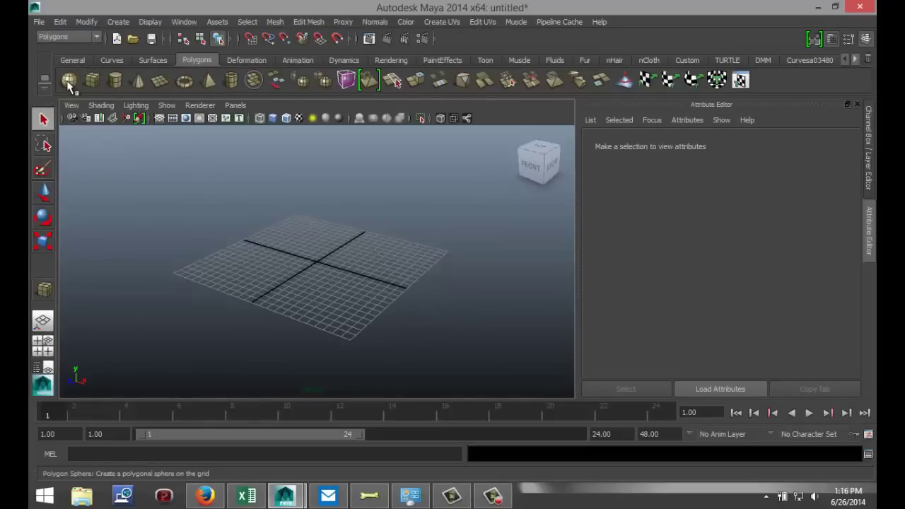
click(69, 83)
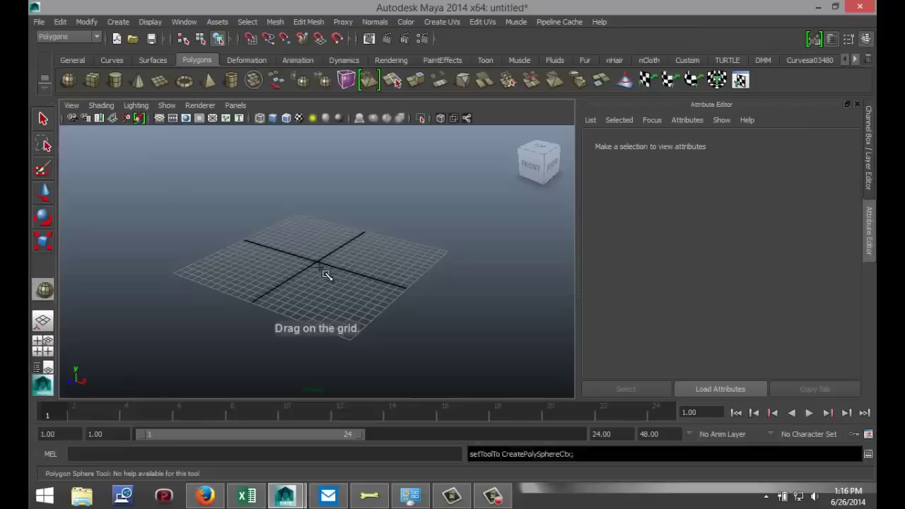
drag(320, 270, 374, 282)
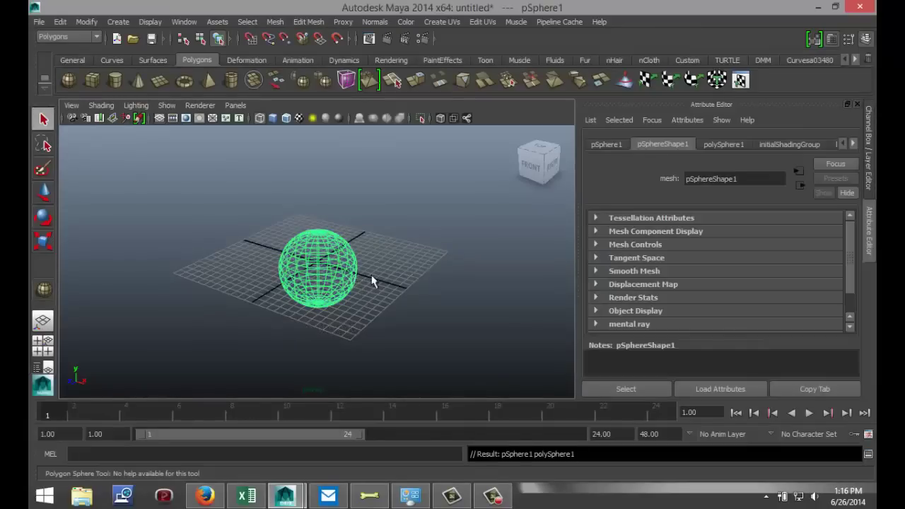
- Raise the sphere to a Y position of about 5.87 cm so it sits on the grid, and turn on shaded display
key(w)
drag(318, 222, 315, 175)
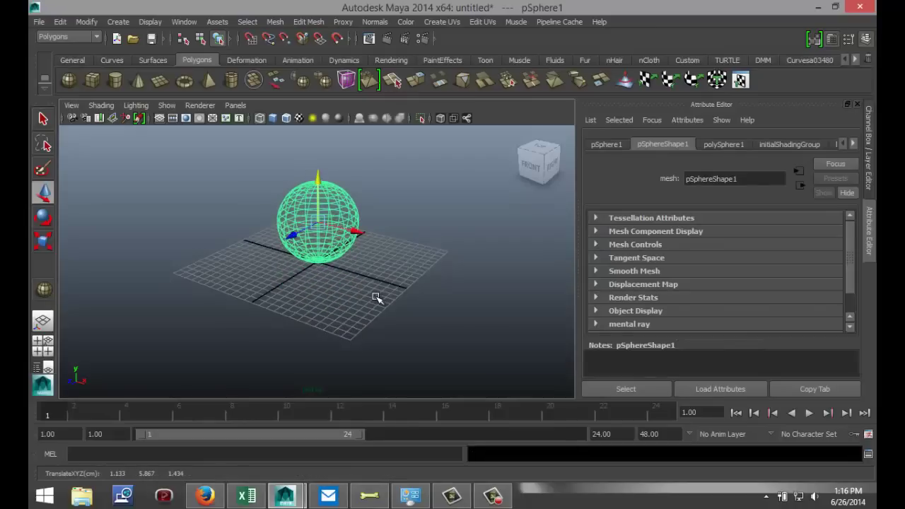
key(5)
scroll(384, 322, up, 3)
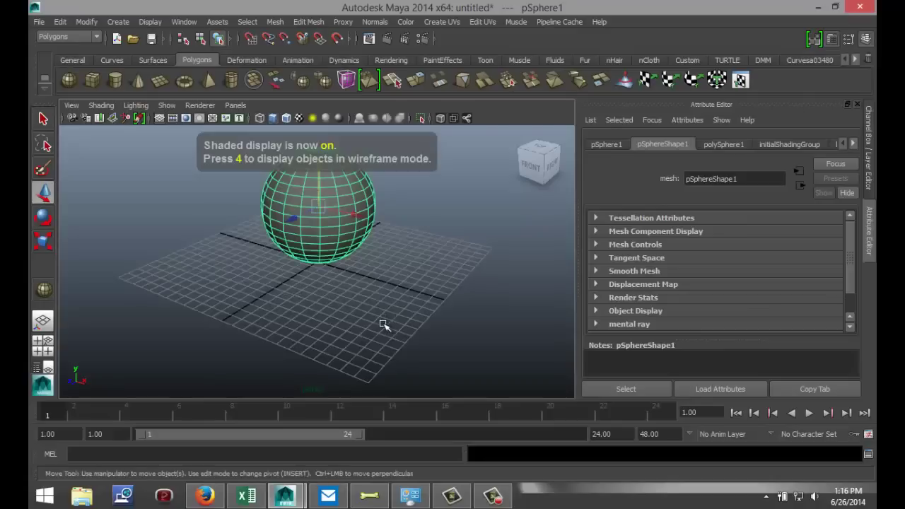
alt+drag(448, 274, 429, 287)
scroll(426, 293, up, 6)
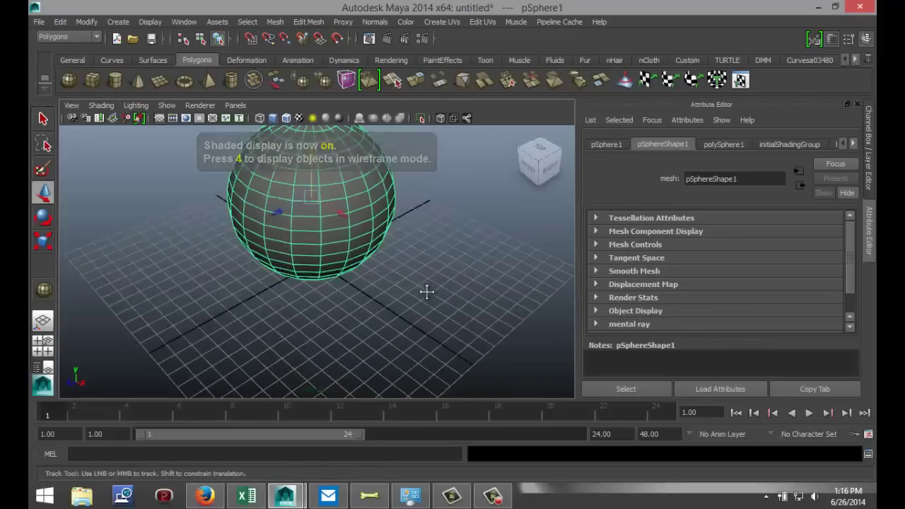
alt+drag(452, 348, 452, 317)
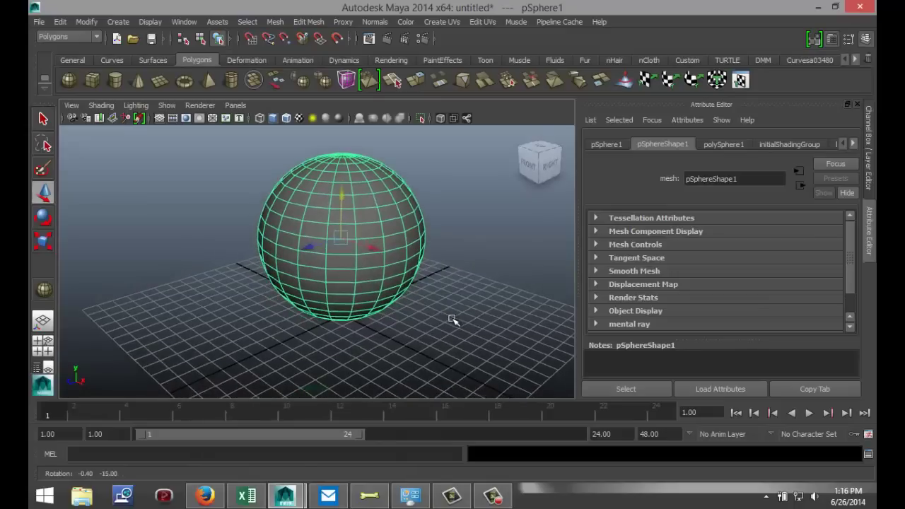
scroll(448, 319, up, 3)
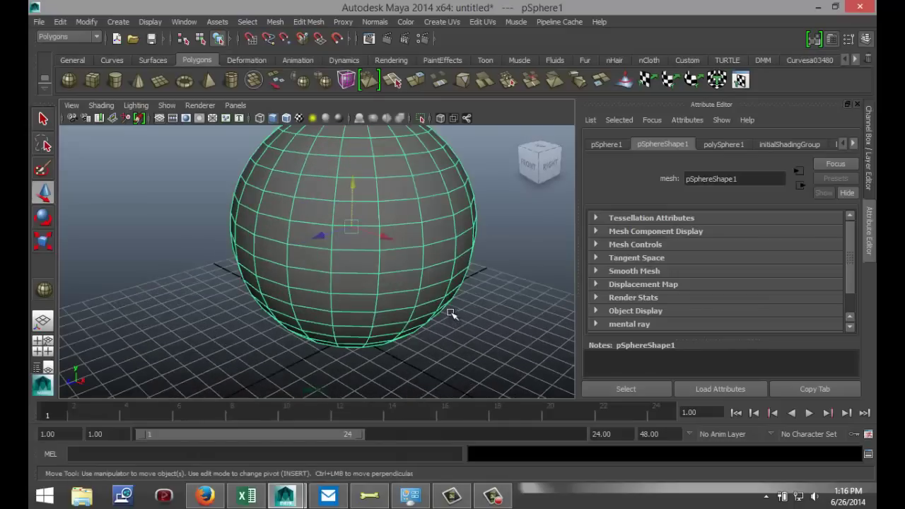
scroll(449, 312, down, 3)
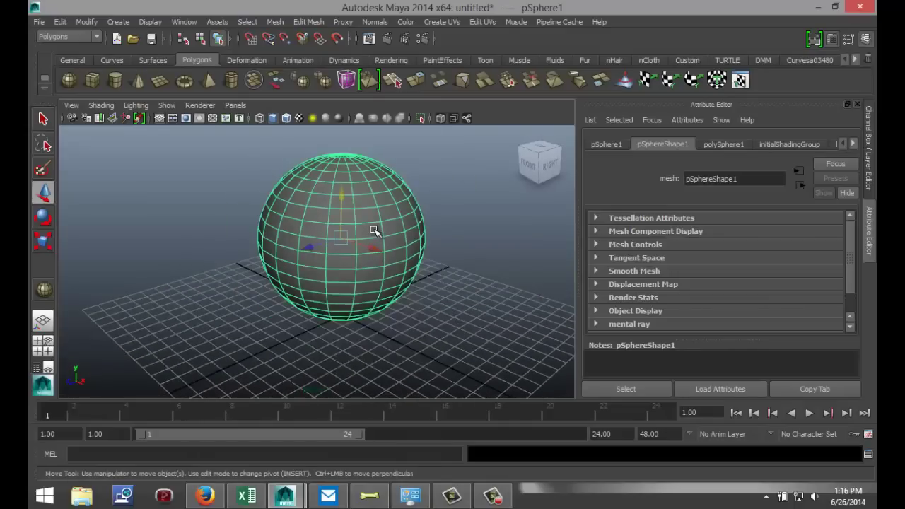
- Try pulling a single face on the sphere's upper front about 2 cm along X, and undo the move
right_click(374, 231)
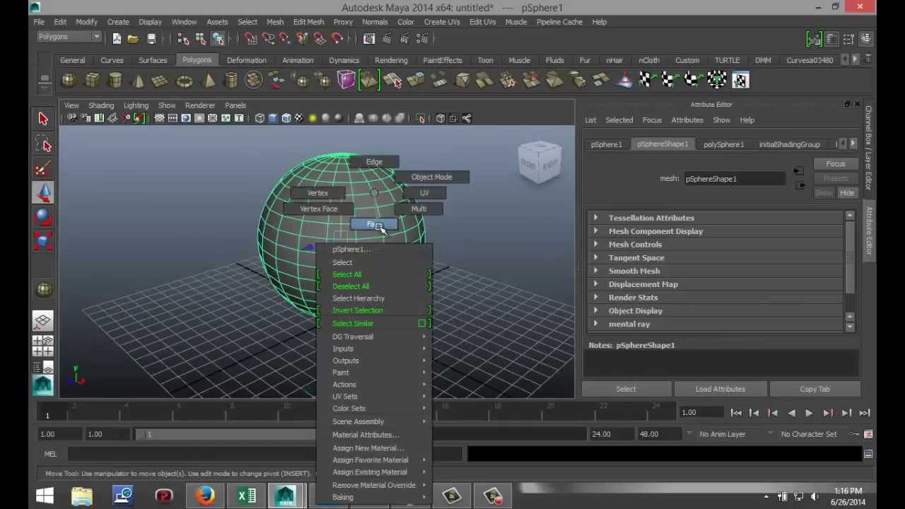
click(374, 224)
click(367, 220)
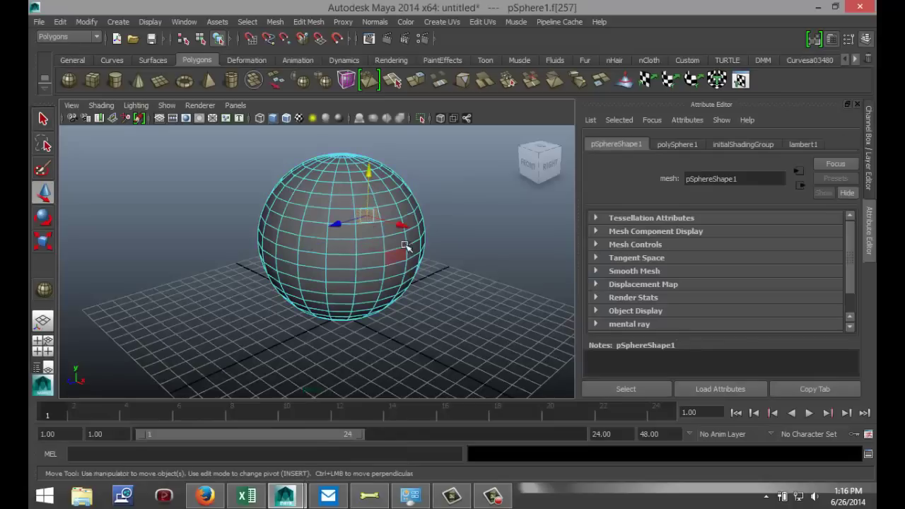
drag(401, 226, 442, 245)
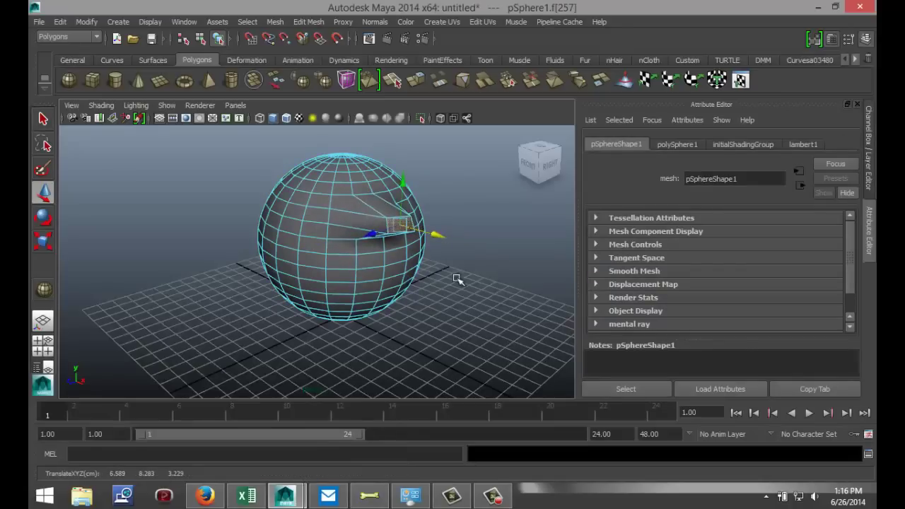
key(ctrl+z)
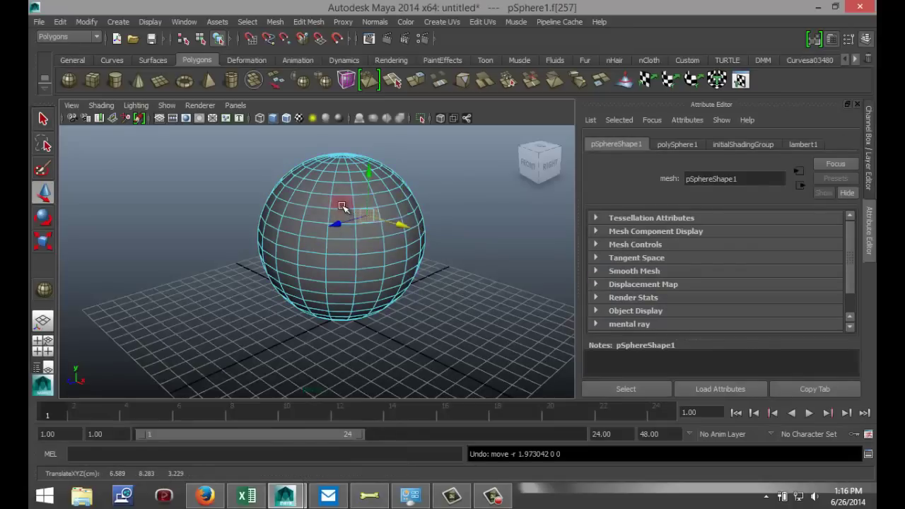
- Try pulling a single edge on the sphere's upper front about 2.1 cm along Z, and undo the move
right_click(342, 209)
click(343, 163)
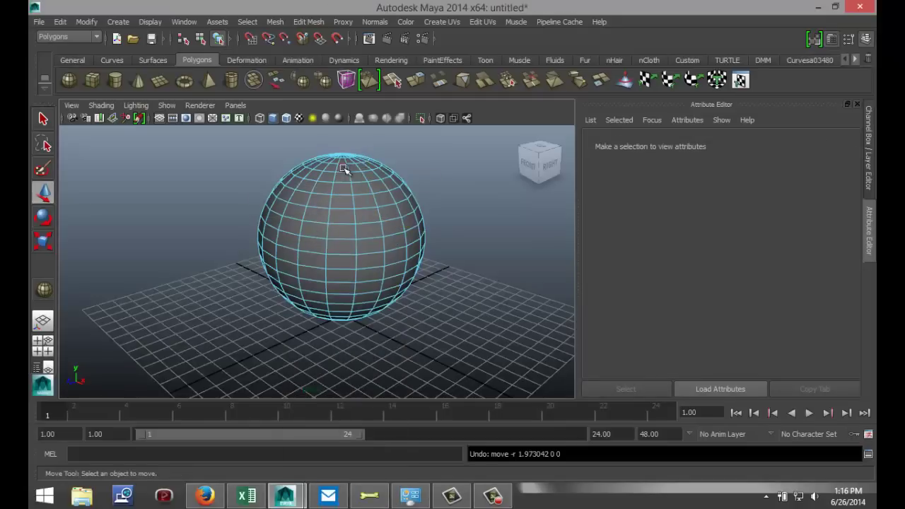
click(344, 208)
drag(309, 218, 275, 232)
key(ctrl+z)
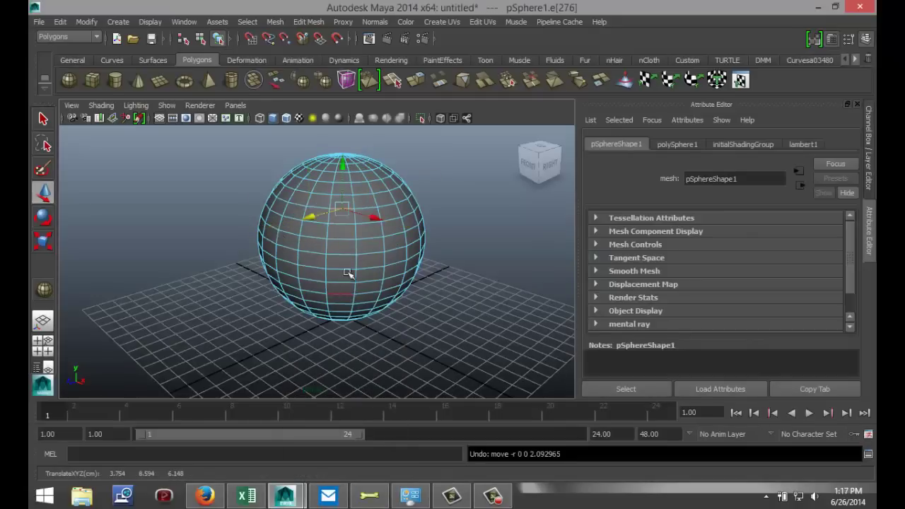
- Try pulling a single vertex on the sphere's front about 2.35 cm along Z, and undo the move
right_click(322, 192)
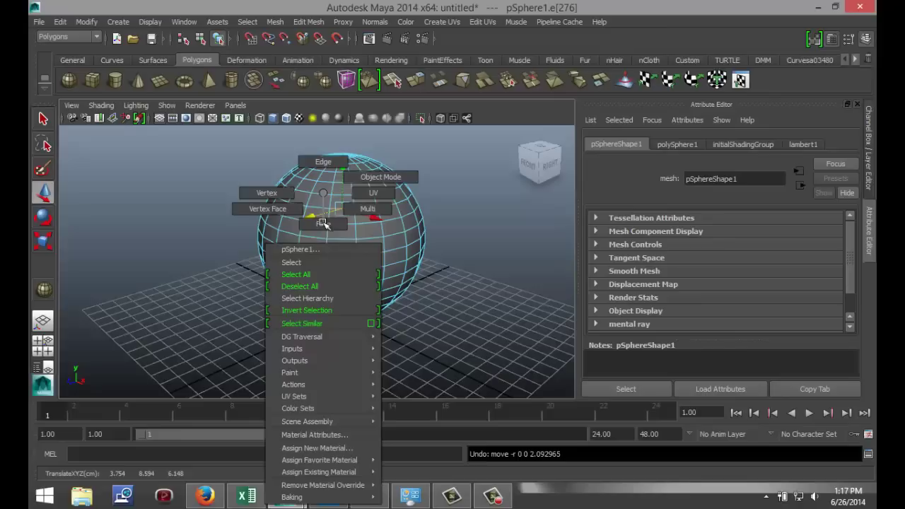
click(279, 194)
click(304, 231)
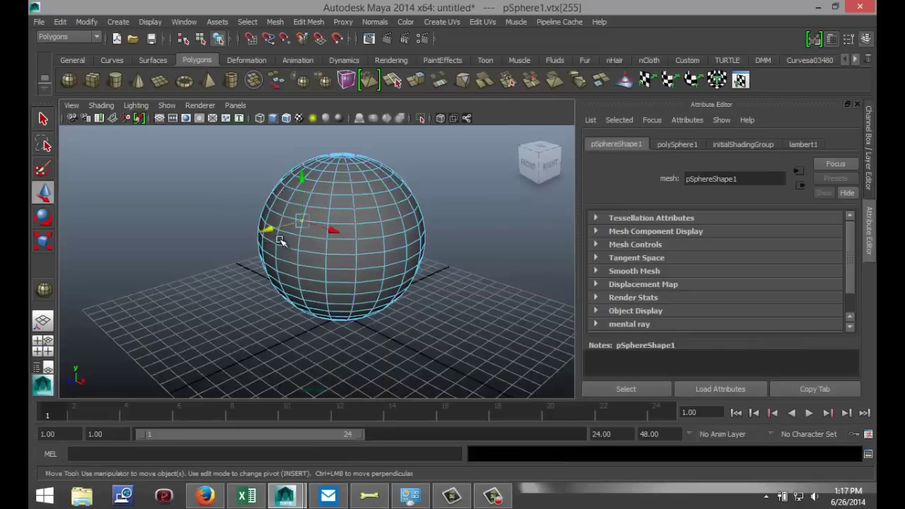
drag(269, 231, 234, 258)
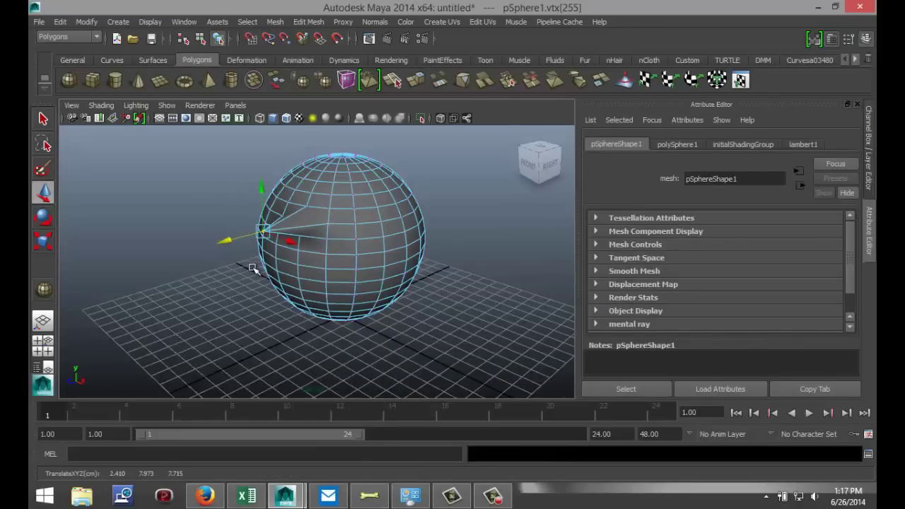
key(ctrl+z)
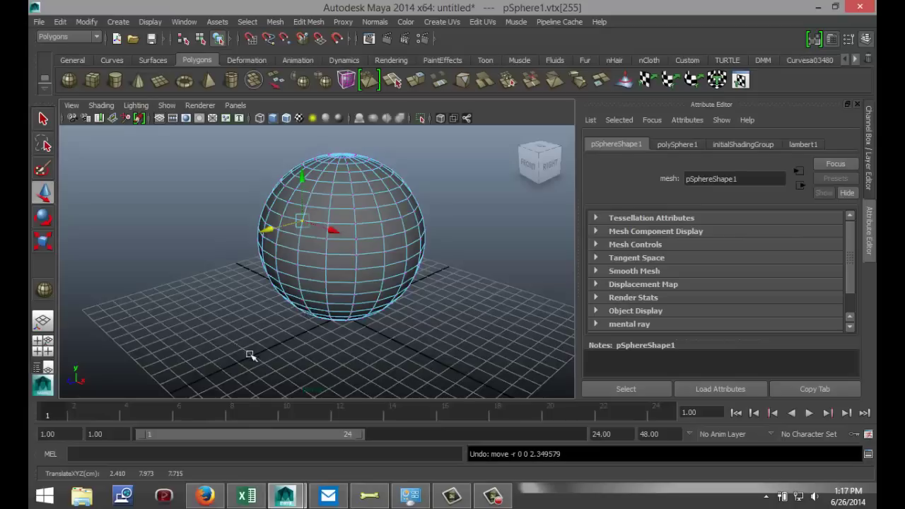
- Switch to the Animation menu set, select the whole sphere in object mode and add a Lattice deformer to it
mouse_move(434, 354)
alt+mouse_down()
mouse_move(424, 365)
mouse_move(448, 366)
mouse_move(429, 359)
alt+mouse_up()
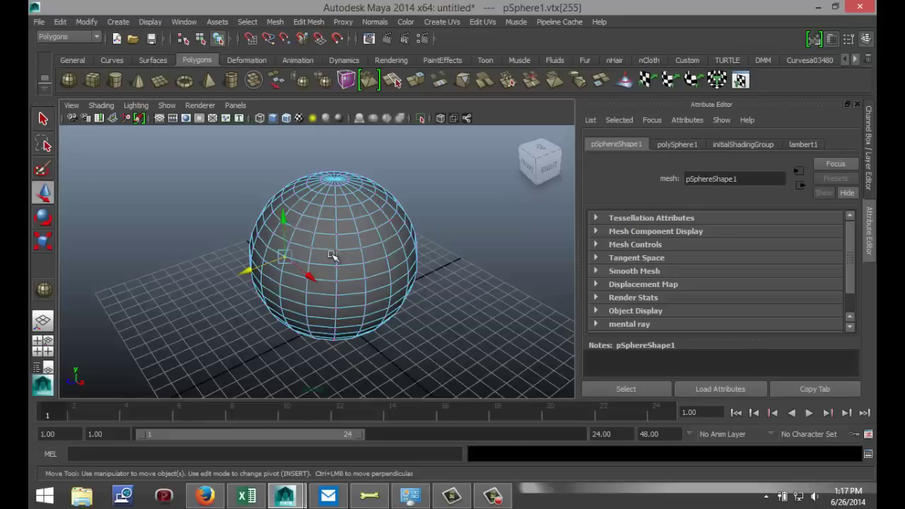
alt+drag(412, 343, 415, 329)
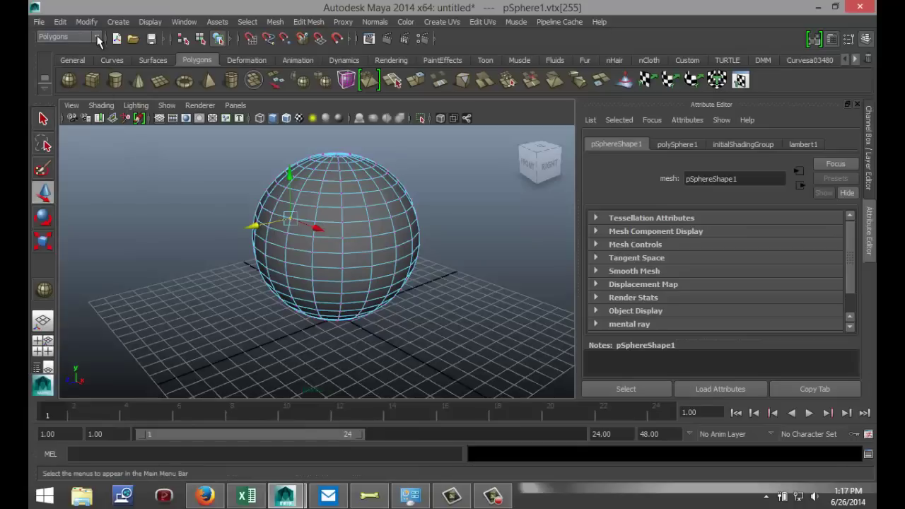
click(97, 37)
click(53, 48)
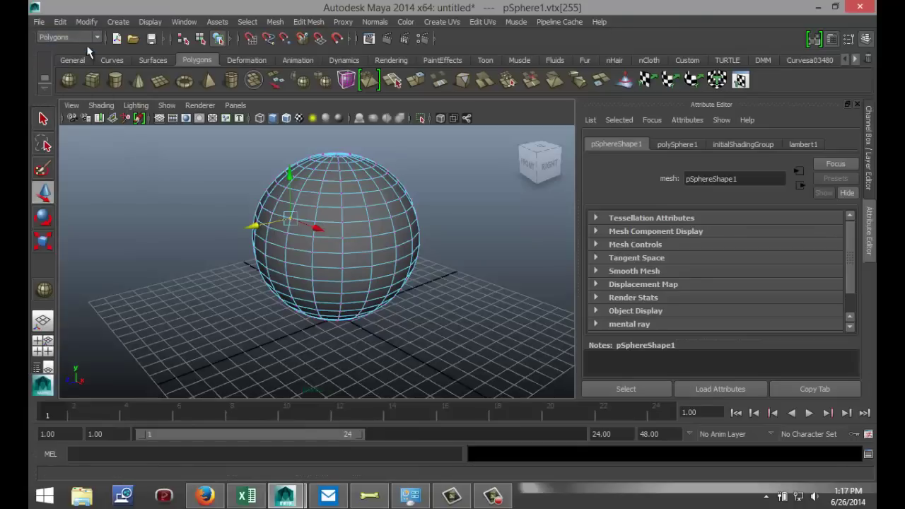
right_drag(373, 217, 428, 183)
click(402, 205)
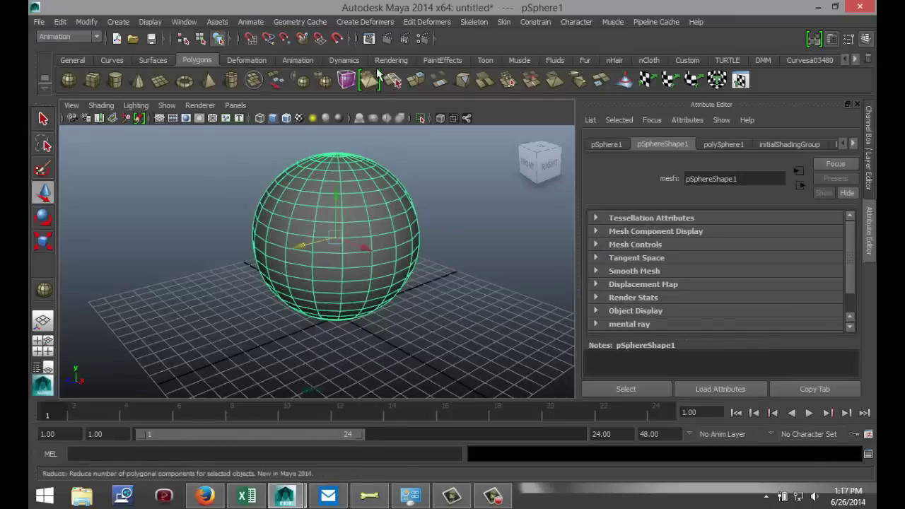
click(379, 22)
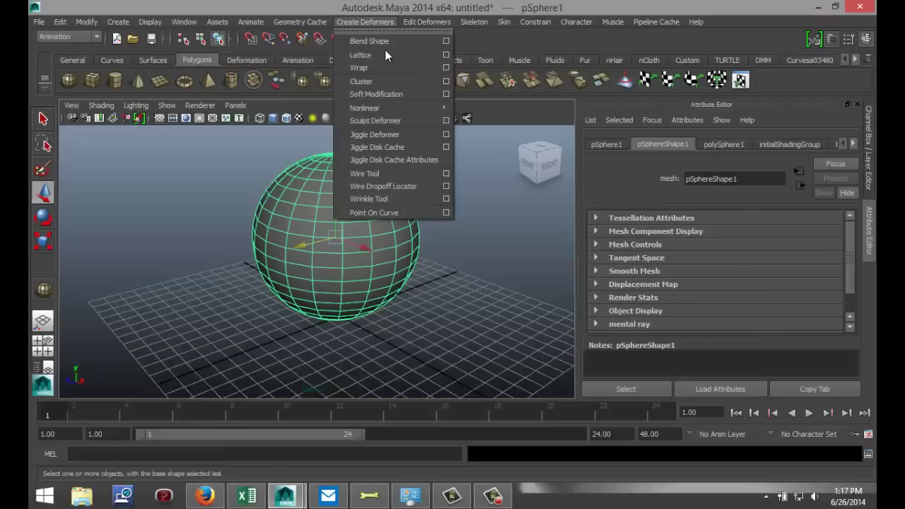
click(381, 55)
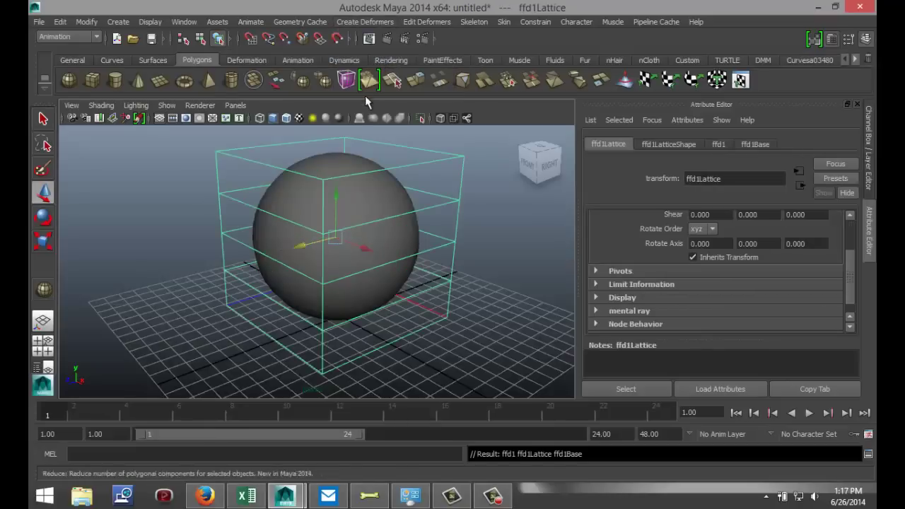
- Set the lattice's S, T and U Divisions to 6 each and reselect the lattice
alt+drag(424, 374, 400, 348)
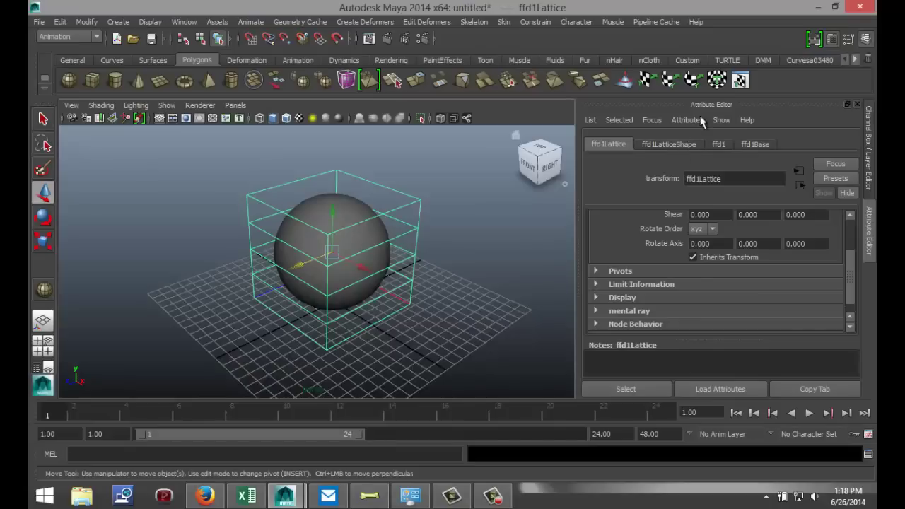
click(677, 145)
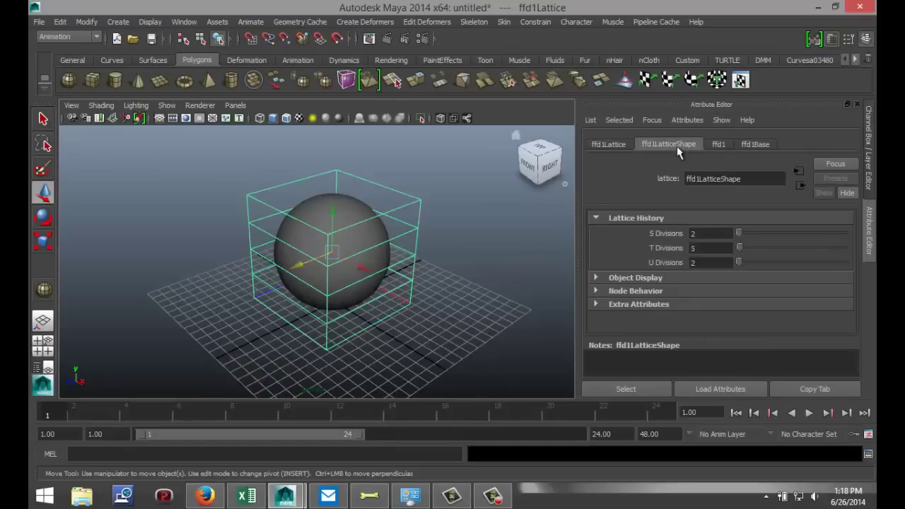
click(702, 234)
text(6)
key(Tab)
text(6)
key(Tab)
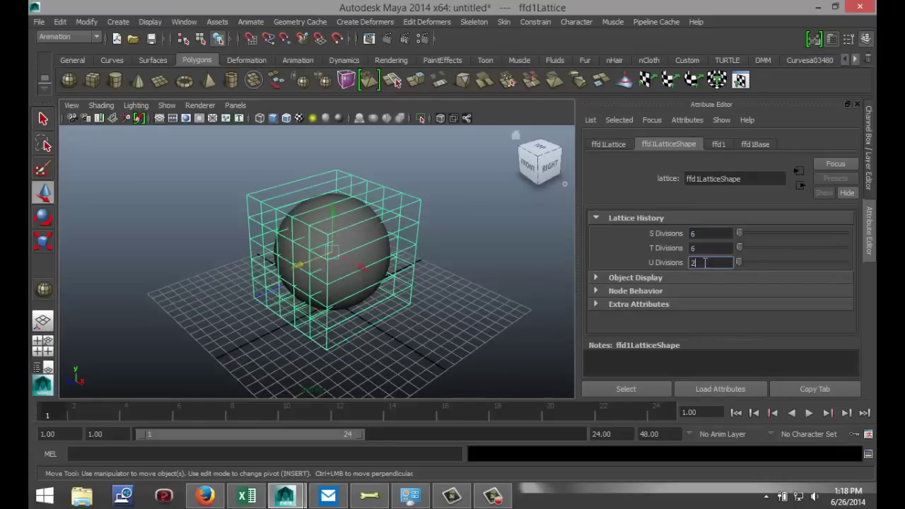
click(517, 361)
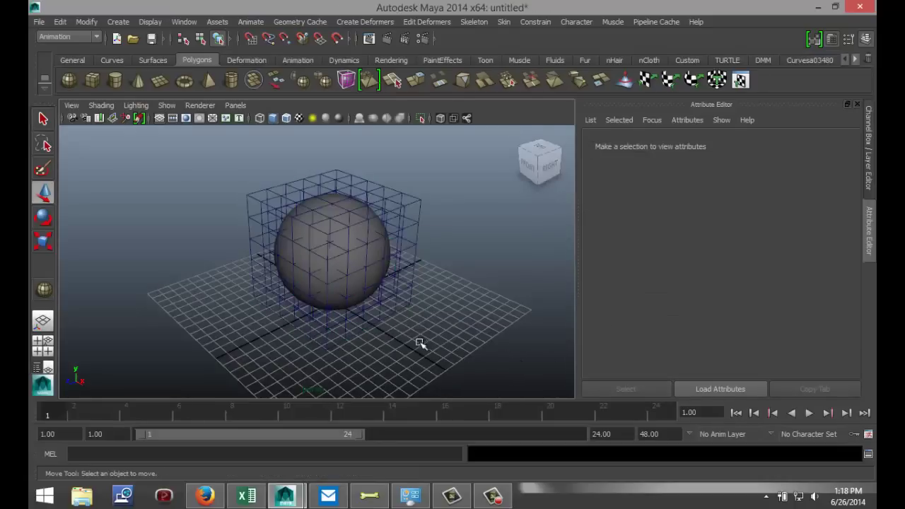
click(419, 203)
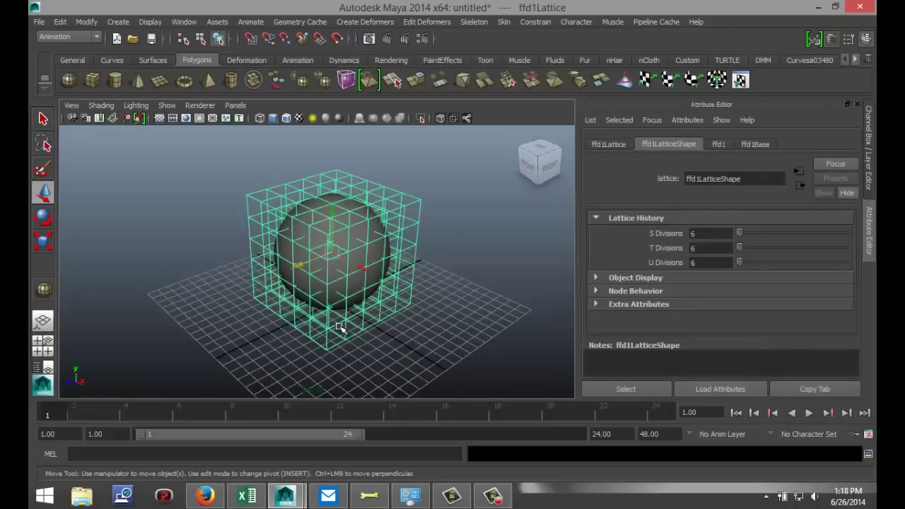
- Switch the lattice around the sphere to lattice point selection mode
mouse_move(427, 336)
alt+mouse_down()
mouse_move(417, 346)
mouse_move(431, 337)
mouse_move(436, 346)
mouse_move(428, 347)
alt+mouse_up()
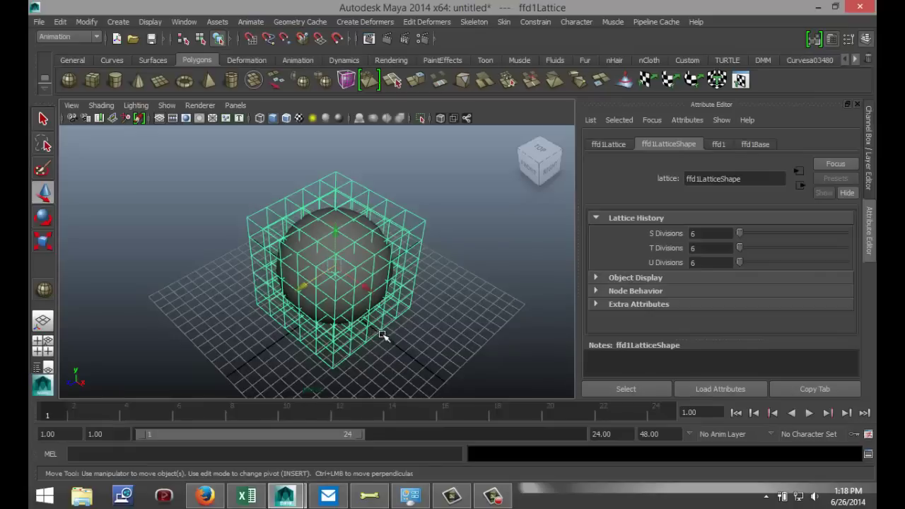
mouse_move(411, 335)
alt+mouse_down()
mouse_move(398, 321)
mouse_move(409, 324)
alt+mouse_up()
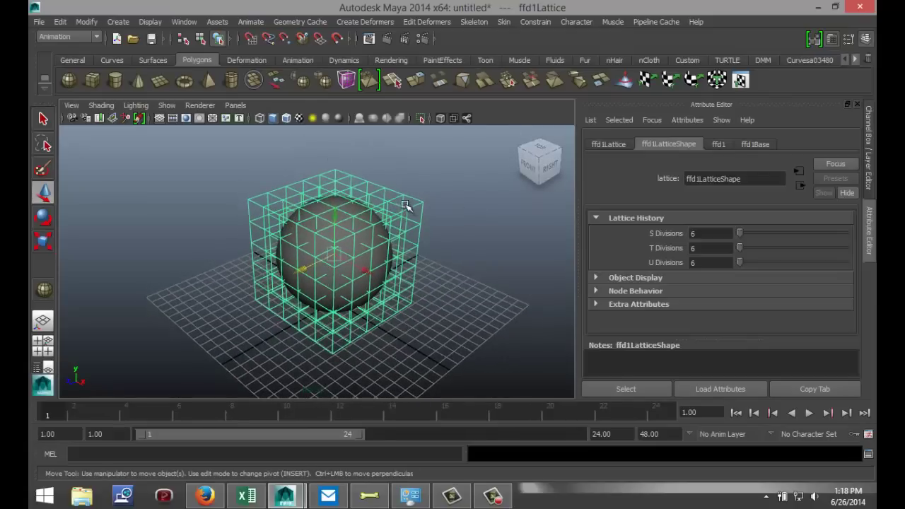
right_drag(409, 206, 416, 174)
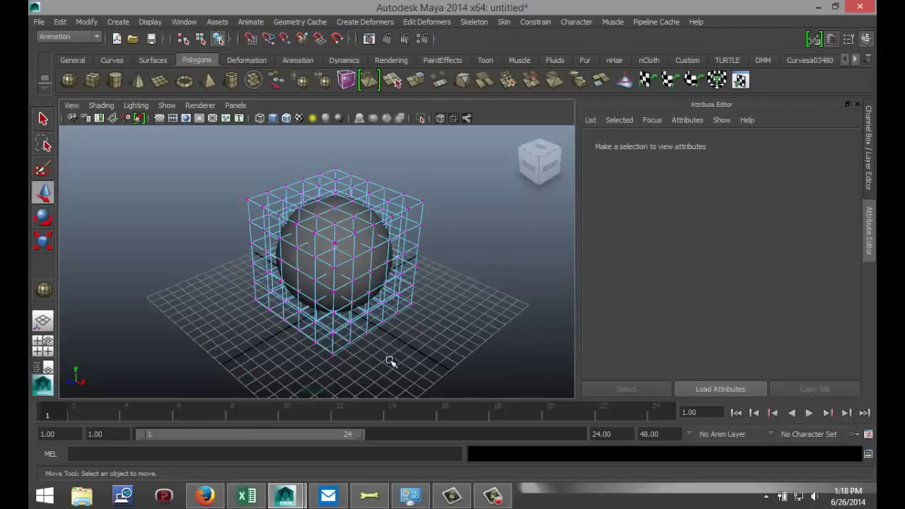
- Try pulling the four lattice points at the cage's upper front corner about 3 cm up and 5.8 cm forward along Z
alt+drag(430, 337, 507, 337)
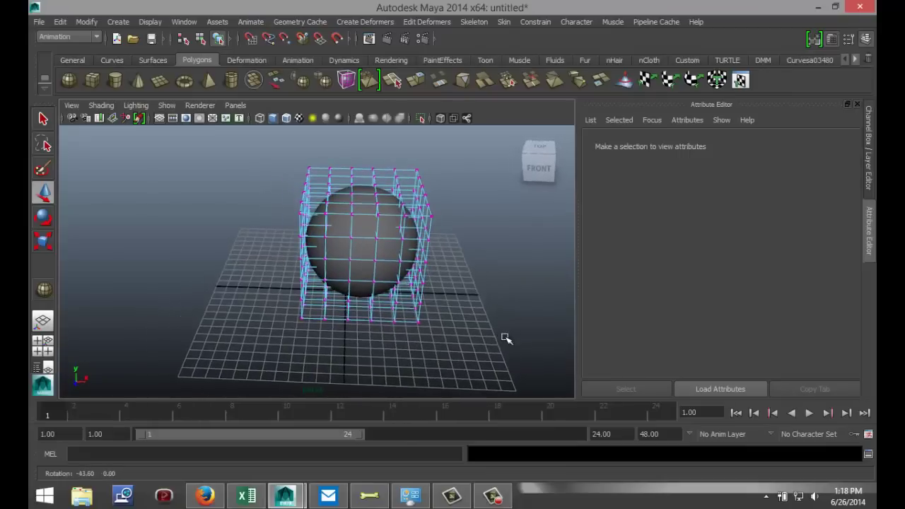
drag(332, 227, 398, 282)
alt+drag(473, 302, 221, 280)
drag(225, 173, 264, 189)
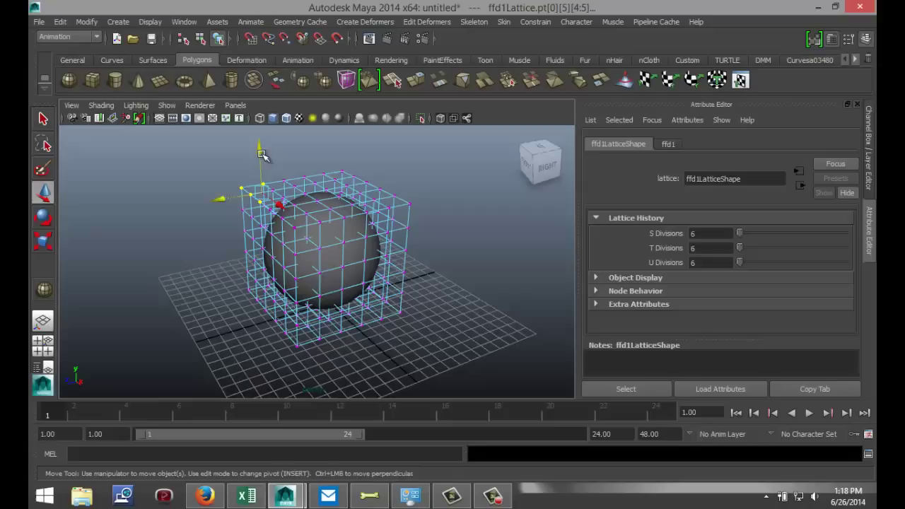
drag(262, 155, 133, 169)
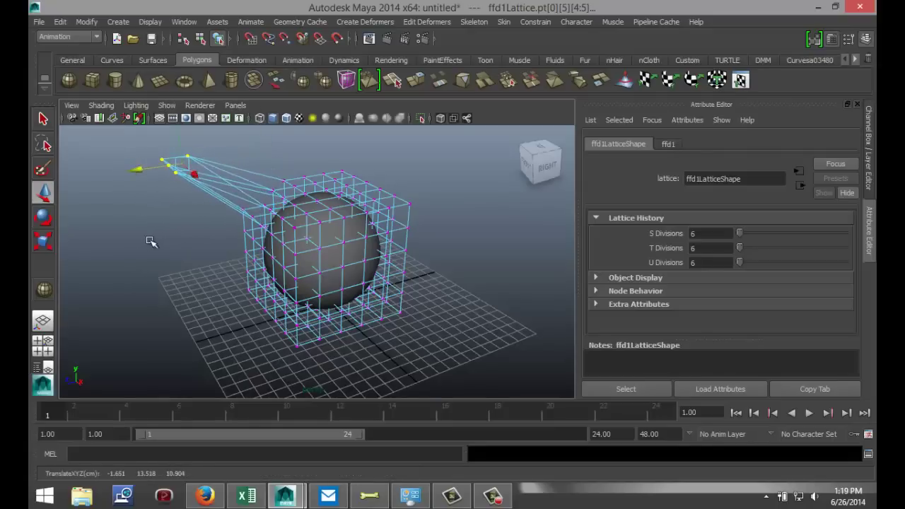
- Inspect the sphere's surface near the pulled lattice corner up close and undo both moves of the corner points
alt+drag(151, 242, 304, 346)
scroll(353, 263, up, 8)
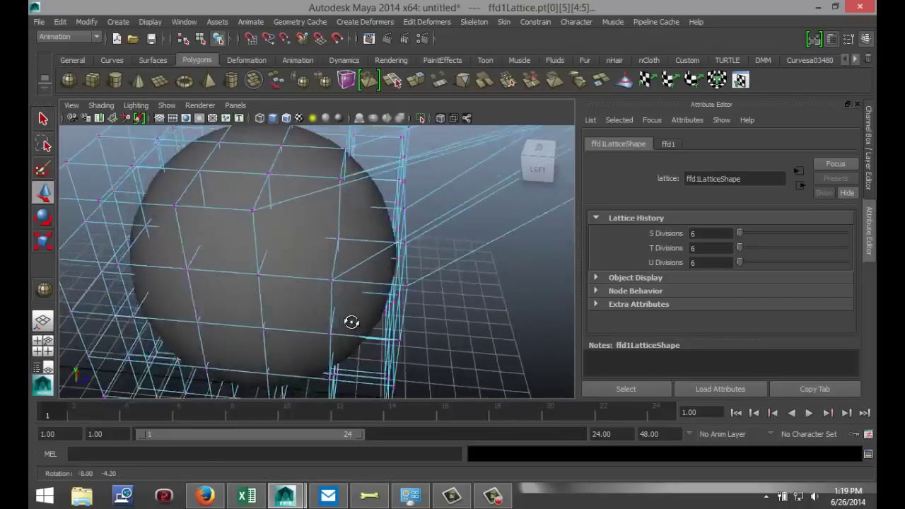
mouse_move(352, 321)
alt+mouse_down()
mouse_move(360, 307)
mouse_move(366, 318)
mouse_move(354, 306)
alt+mouse_up()
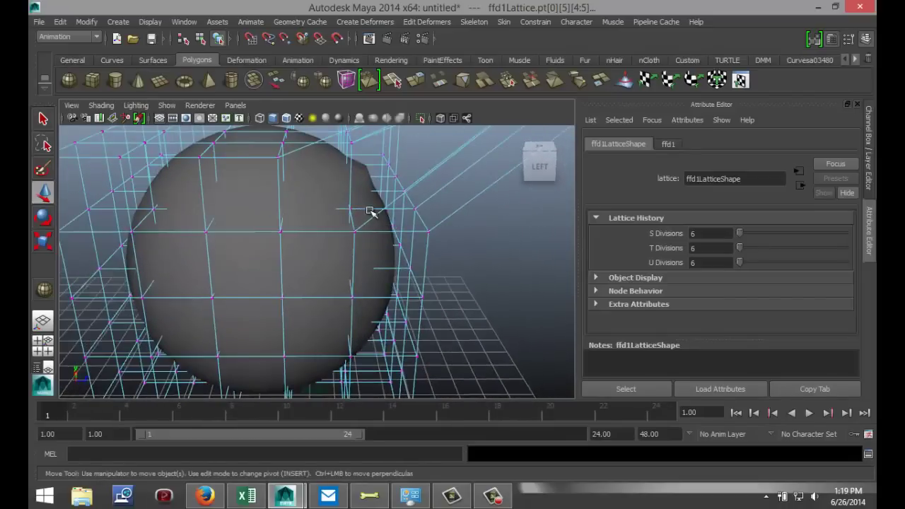
scroll(371, 213, up, 3)
alt+drag(369, 201, 397, 280)
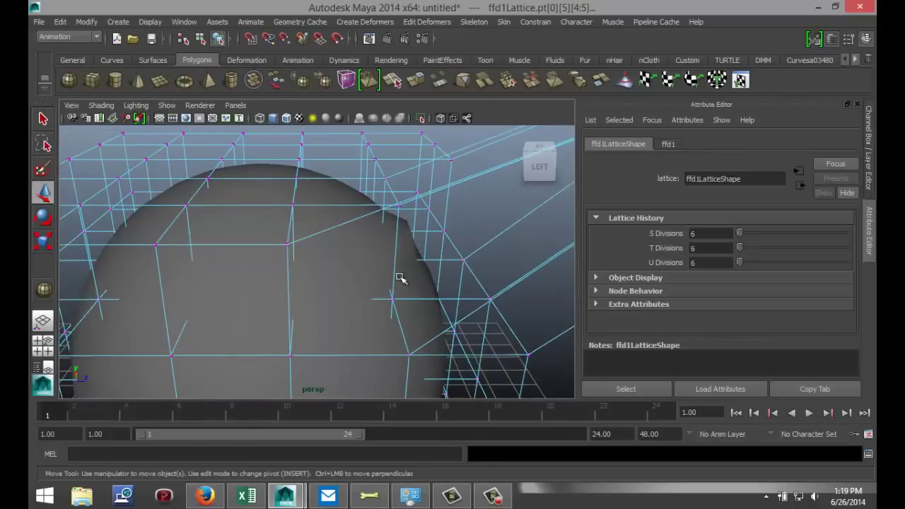
key(ctrl+z)
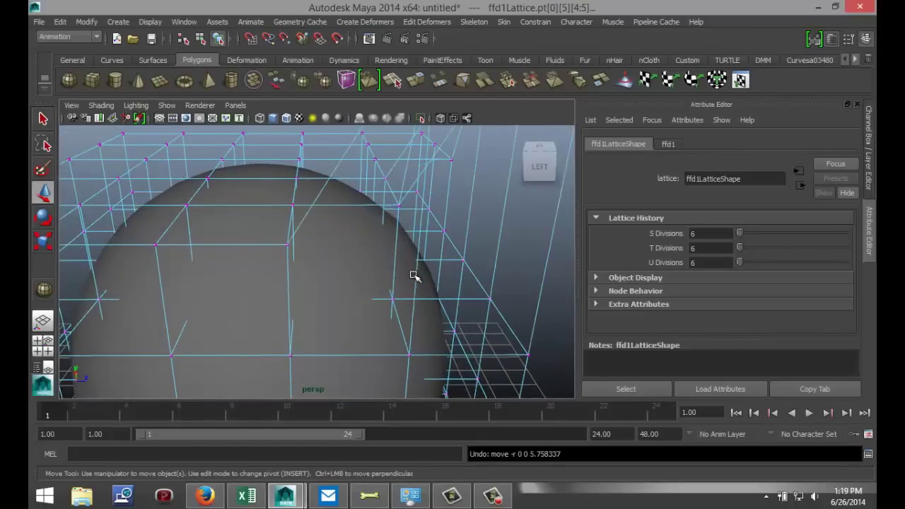
key(ctrl+z)
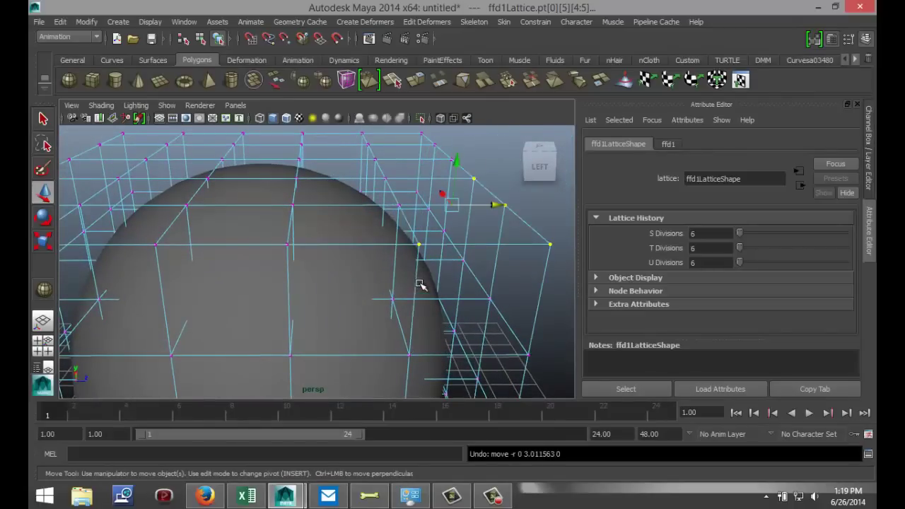
- Select the lattice points in the upper front part of the cage and move them up and outward along Z
alt+drag(421, 285, 154, 269)
scroll(170, 268, down, 5)
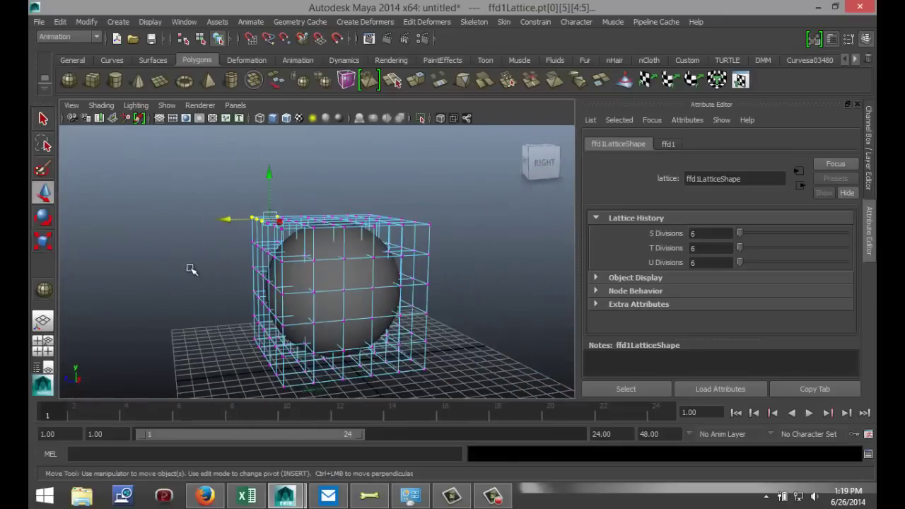
drag(205, 190, 328, 309)
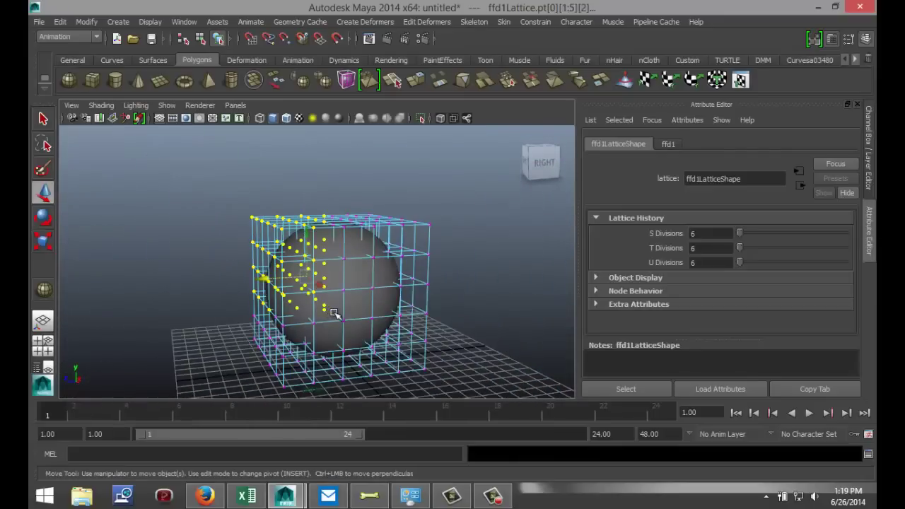
drag(263, 278, 268, 209)
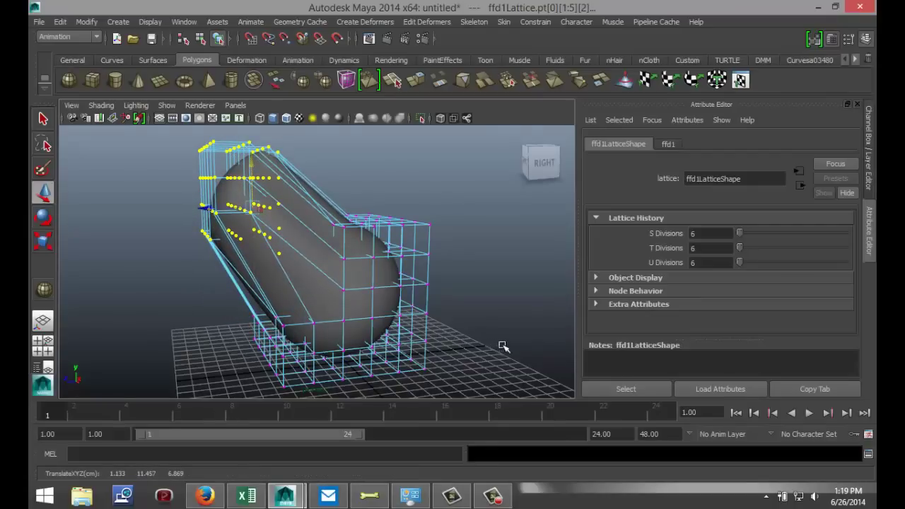
- Select the lattice points in the upper back part of the cage and move them up and outward, opposite the front lobe
alt+drag(502, 346, 377, 186)
drag(369, 244, 488, 293)
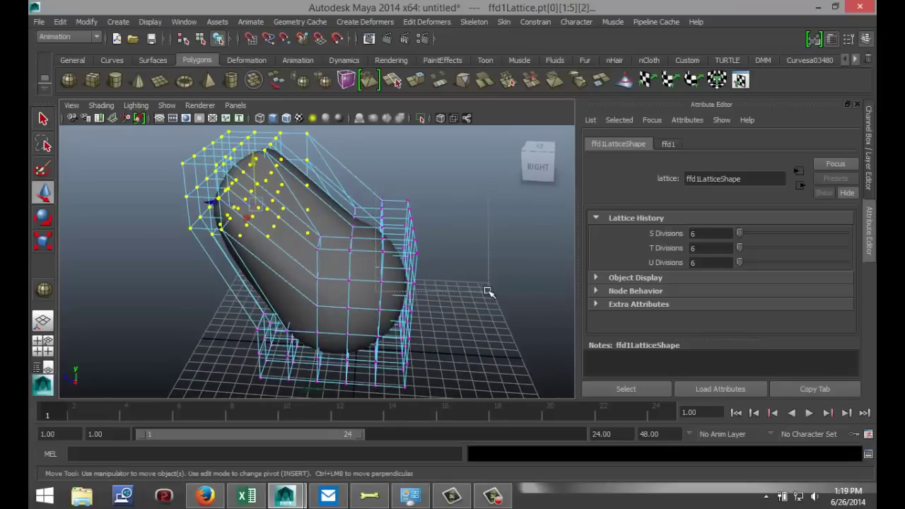
drag(352, 273, 413, 276)
drag(458, 240, 453, 157)
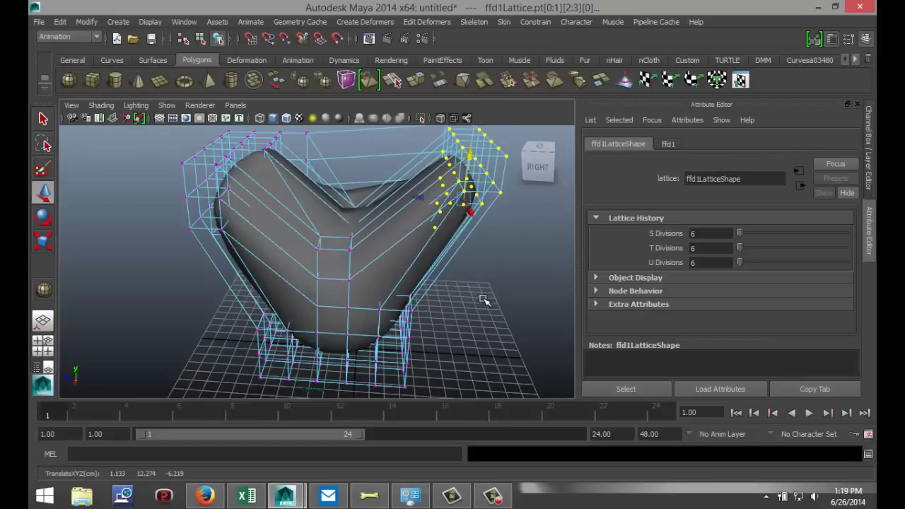
- Select the lower rows of lattice points and shift them sideways along X to push out the shape's base
alt+drag(483, 300, 461, 283)
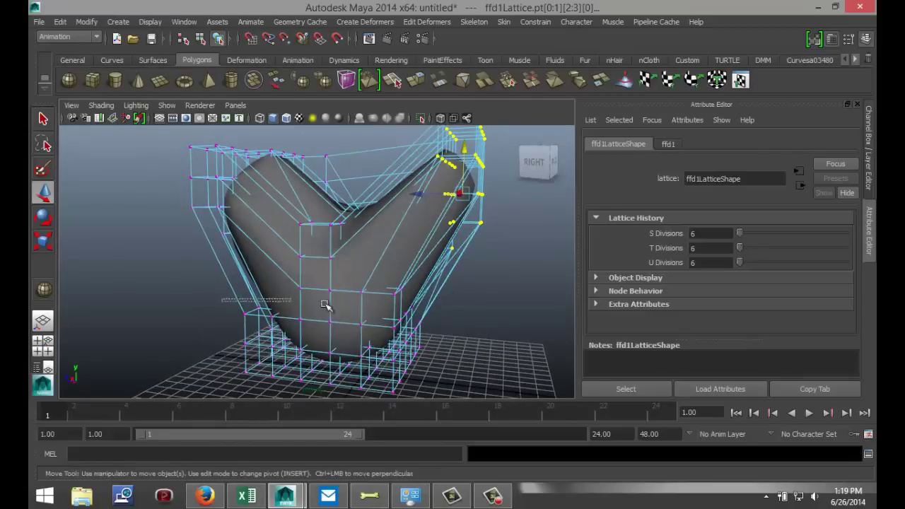
drag(324, 305, 251, 354)
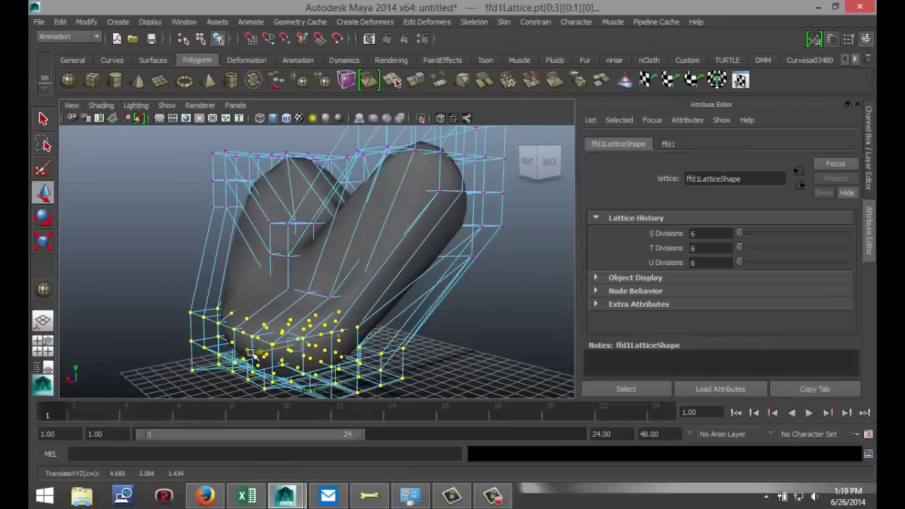
alt+drag(161, 266, 352, 283)
scroll(357, 298, down, 4)
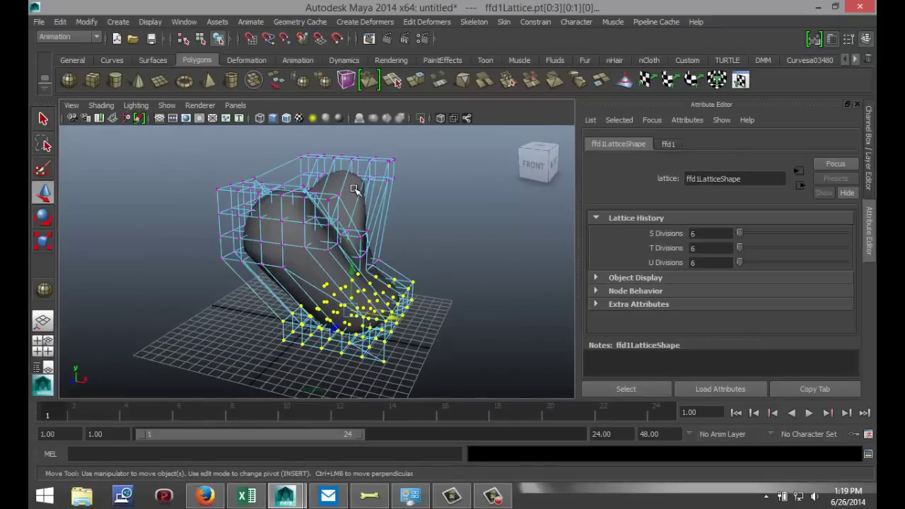
- Select the deformed sphere and move it inside the lattice to a Z position of about 0.8 cm
click(355, 188)
alt+drag(485, 319, 400, 322)
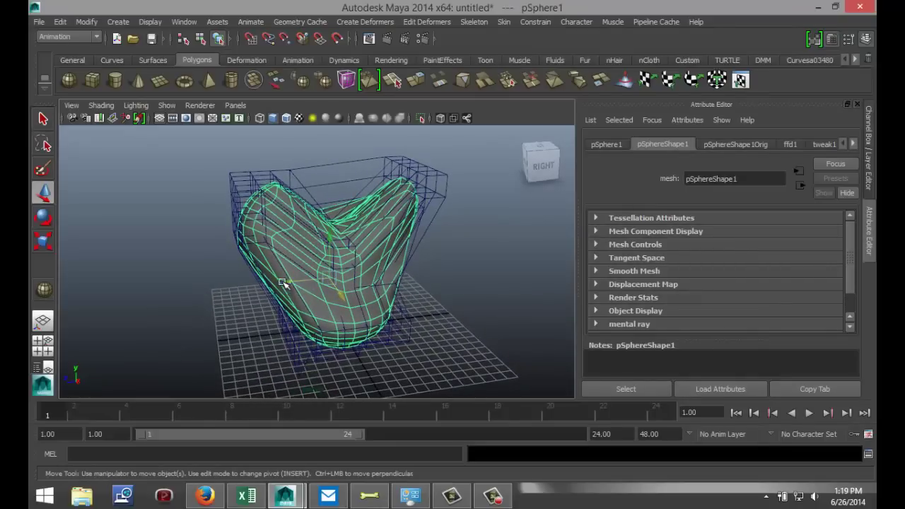
drag(287, 281, 324, 347)
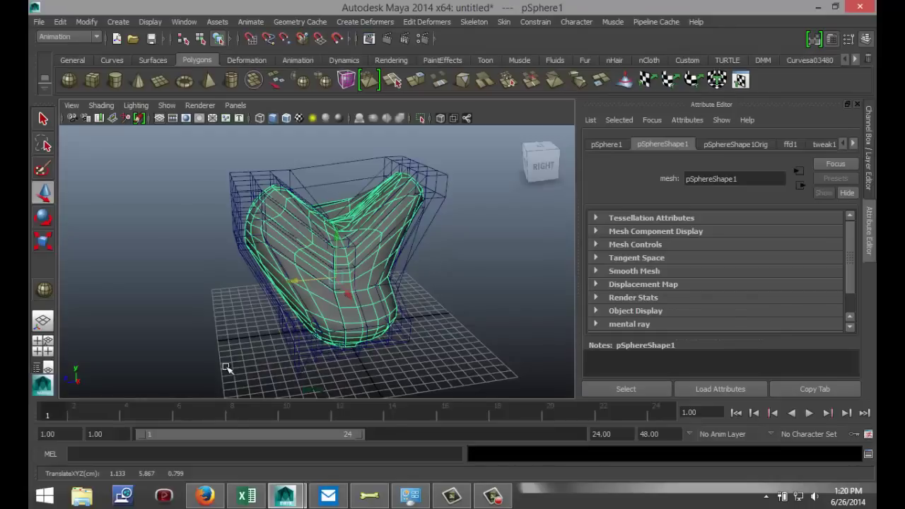
- Select the lattice and delete all history in the scene to bake the deformation into the sphere
alt+drag(204, 323, 78, 313)
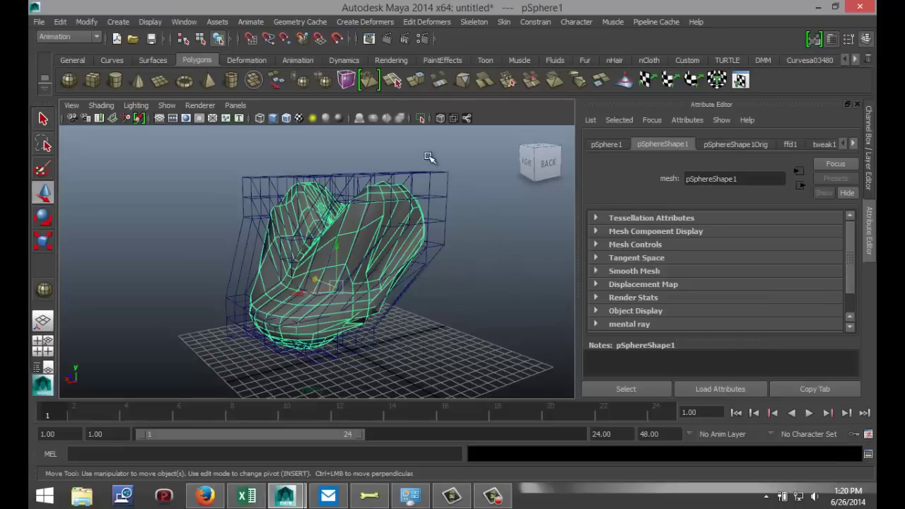
click(446, 177)
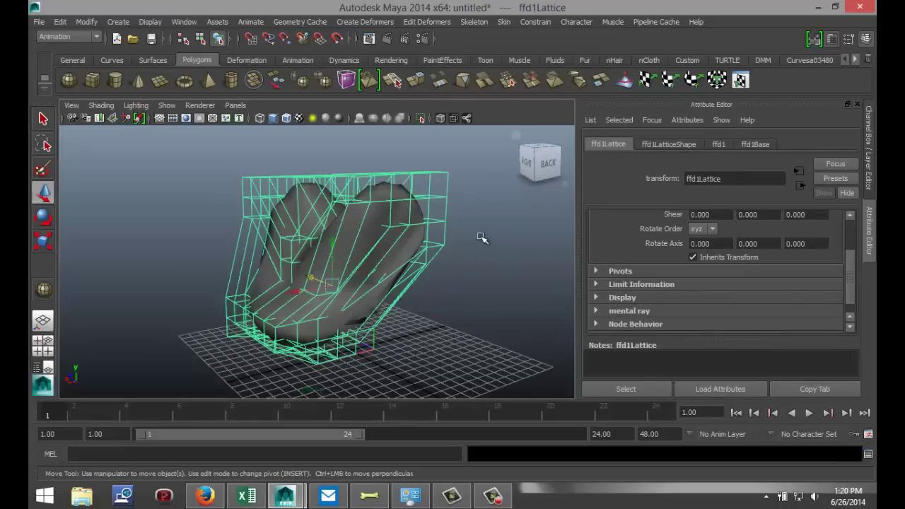
click(61, 22)
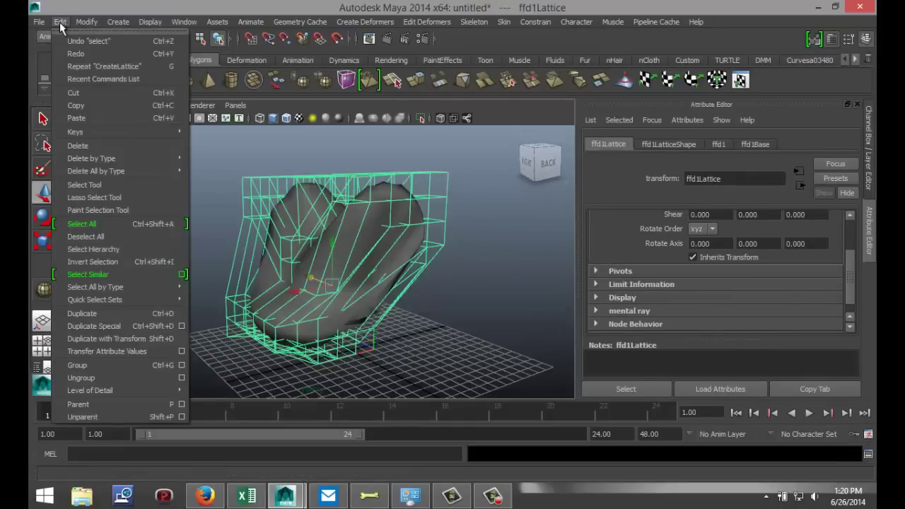
mouse_move(130, 173)
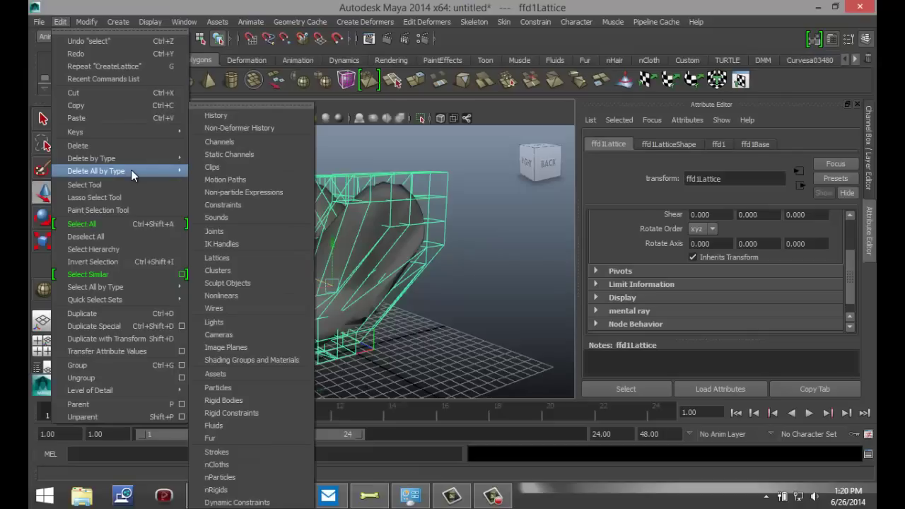
click(224, 120)
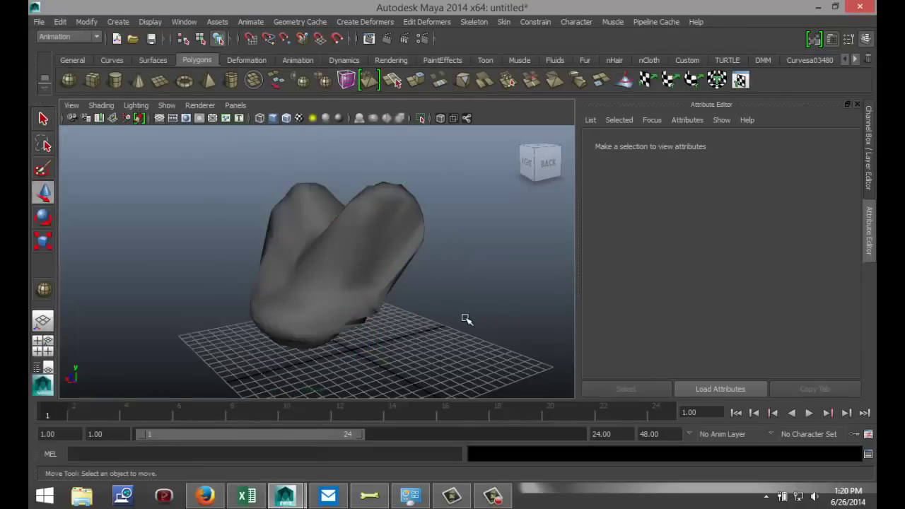
- Move the baked sphere mesh to about -1.66 cm in X and 6.18 cm in Y, and check its shape from several angles
click(333, 279)
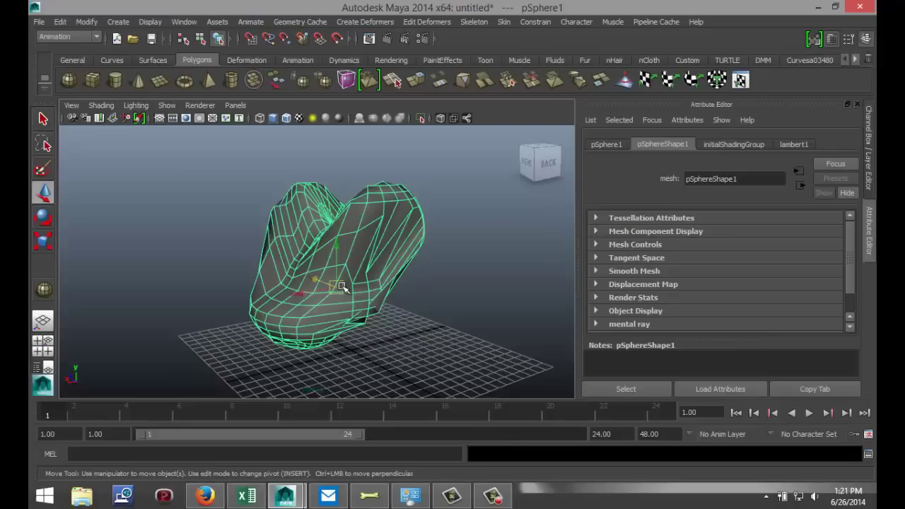
drag(300, 295, 333, 307)
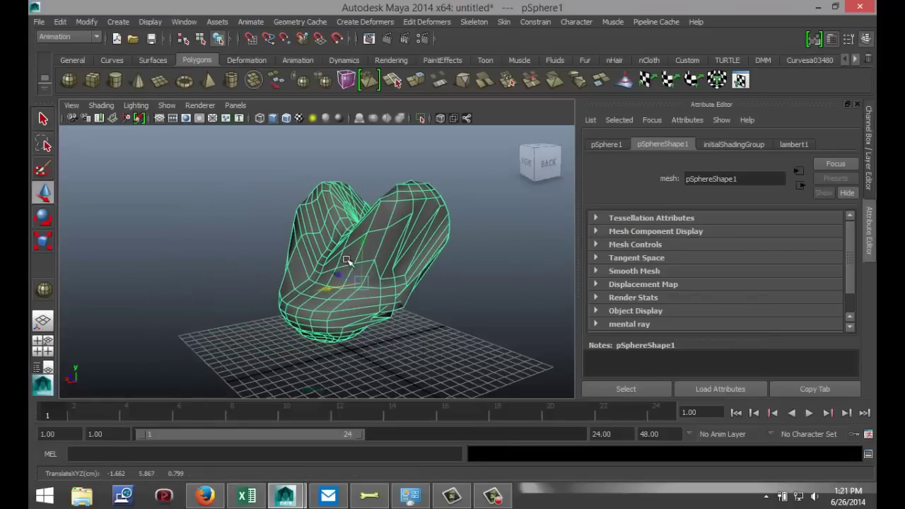
mouse_move(363, 237)
mouse_down()
mouse_move(368, 187)
mouse_move(370, 246)
mouse_up()
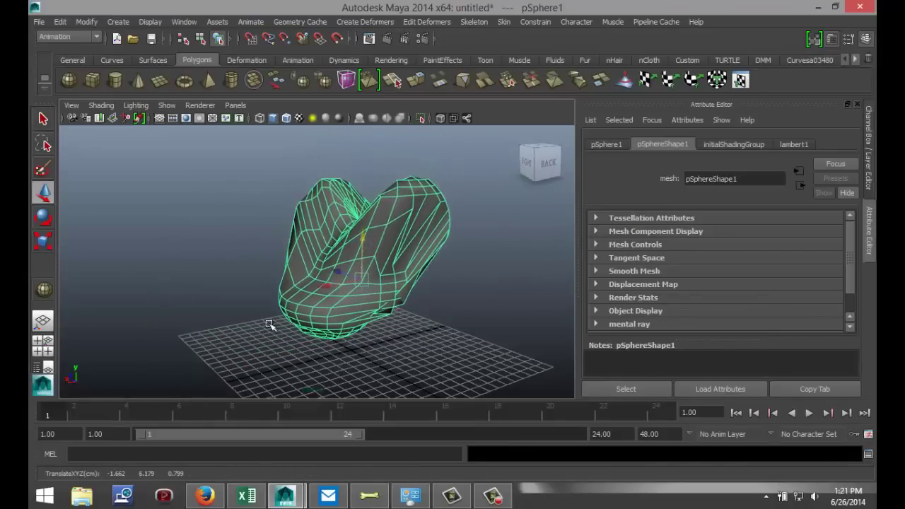
alt+drag(171, 311, 196, 343)
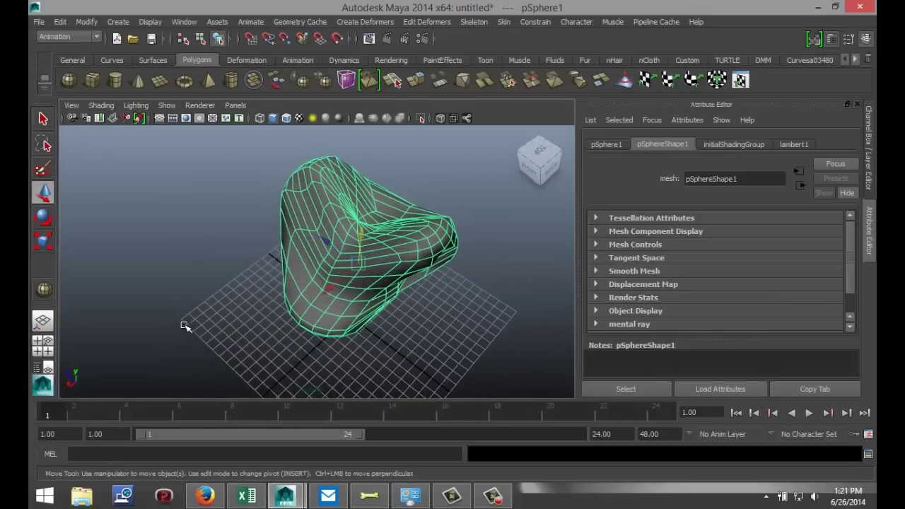
alt+drag(184, 326, 168, 285)
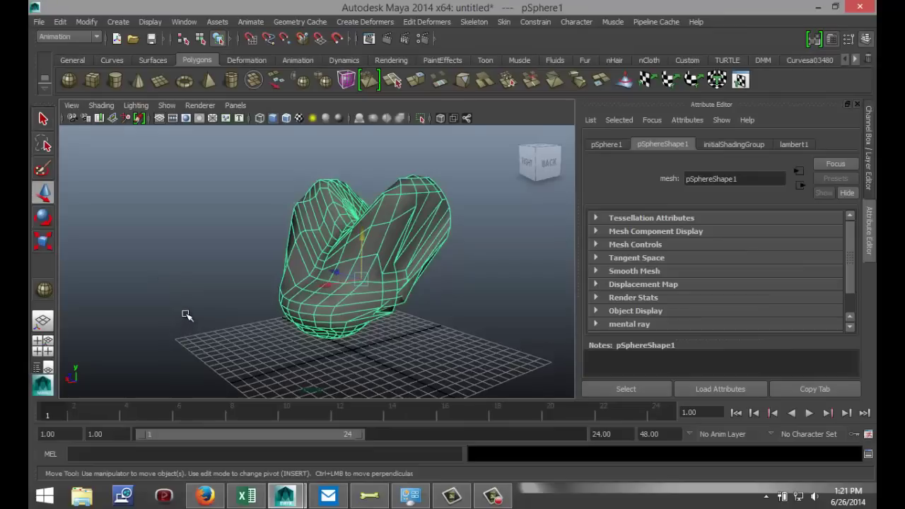